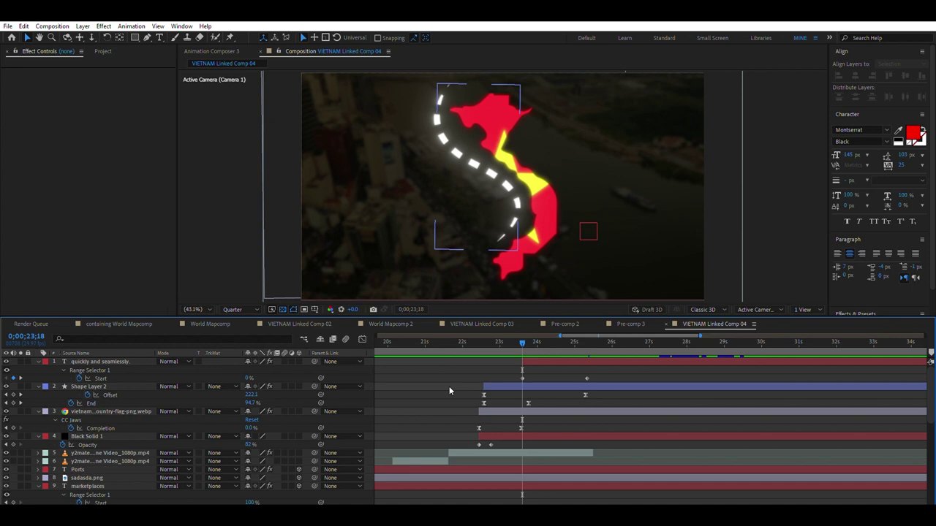
# - Create a new empty composition, Comp 3, with the default settings
pyautogui.click(601, 382)
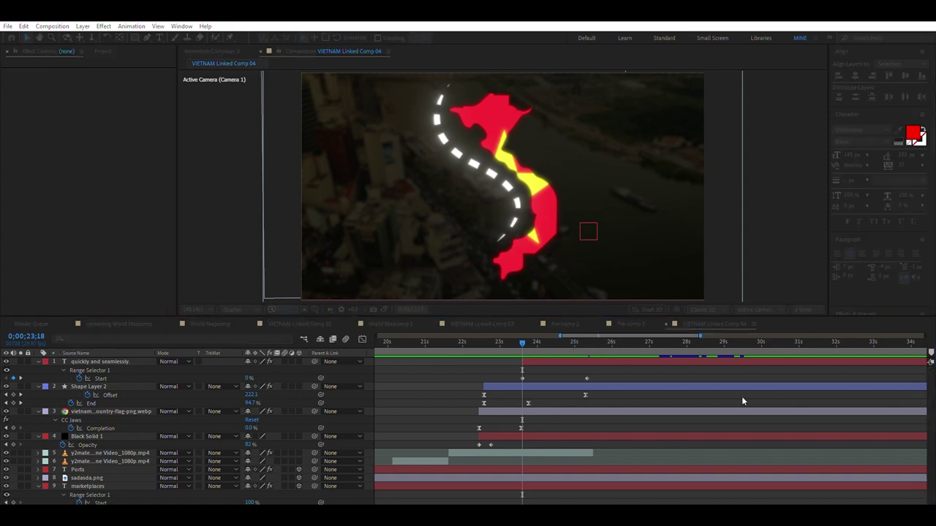
pyautogui.press('Return')
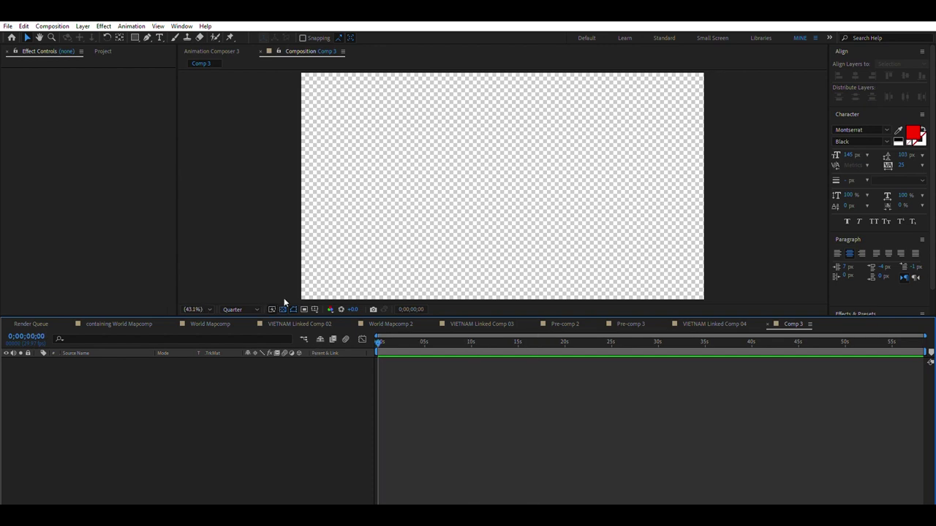
# - Add a Deep Red solid layer that fills Comp 3 as the background
pyautogui.click(284, 305)
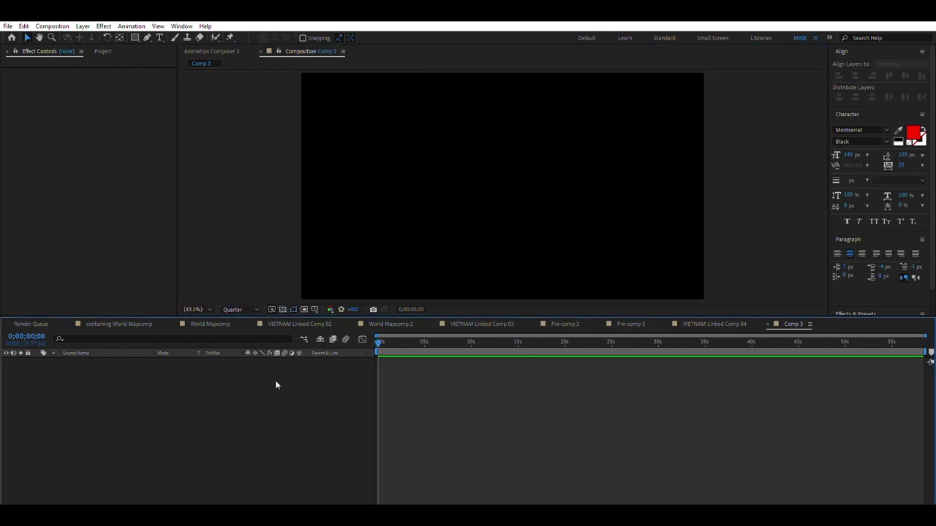
pyautogui.hotkey('ctrl', 'y')
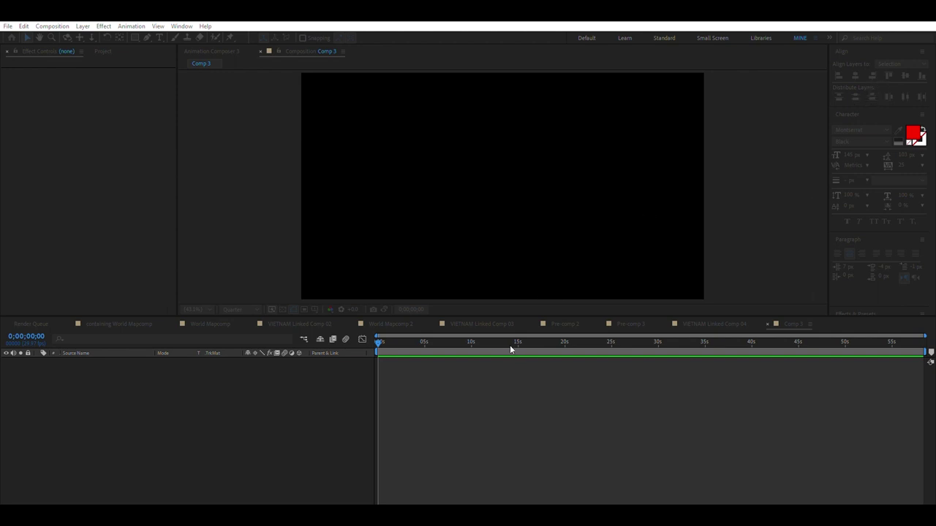
pyautogui.press('Return')
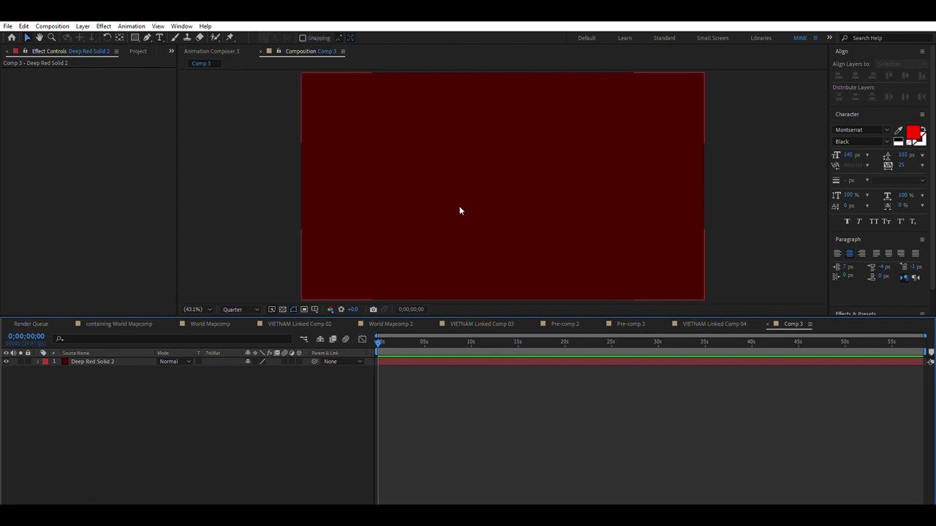
pyautogui.click(254, 88)
pyautogui.hotkey('ctrl', 'y')
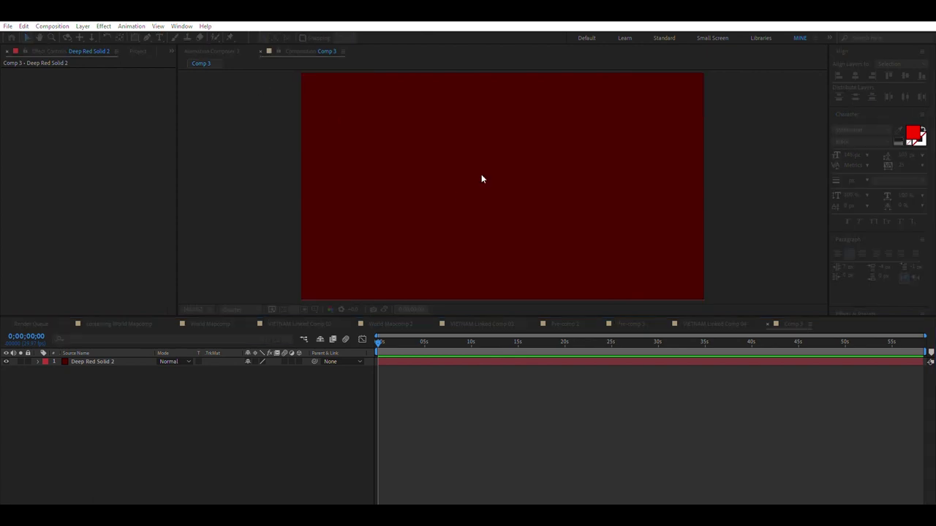
pyautogui.hotkey('ctrl', 't')
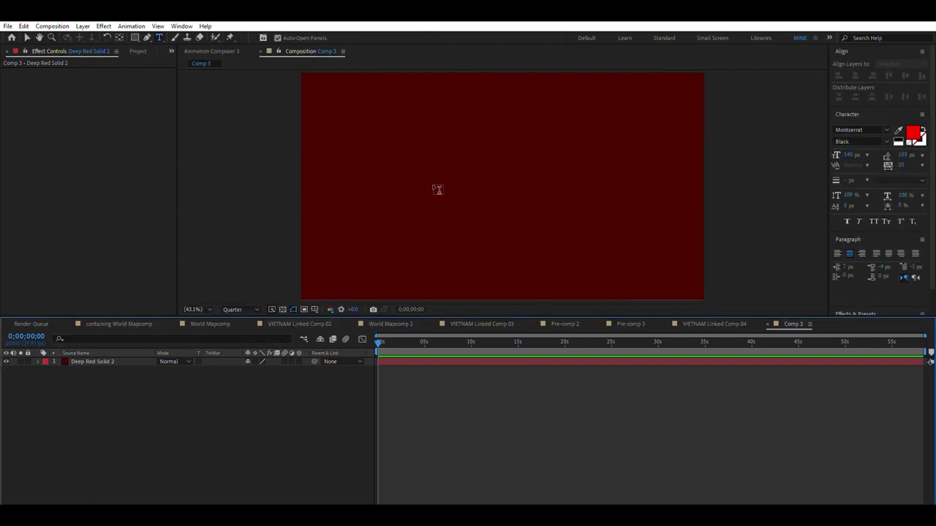
# - Type the title 'Effects Media' as a new text layer and select it in the Timeline
pyautogui.click(472, 191)
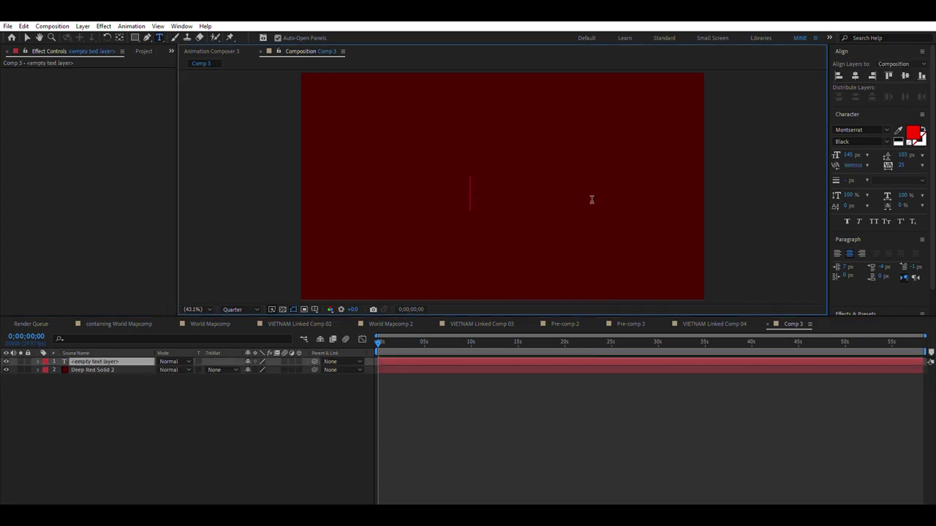
pyautogui.write('Effects Medi')
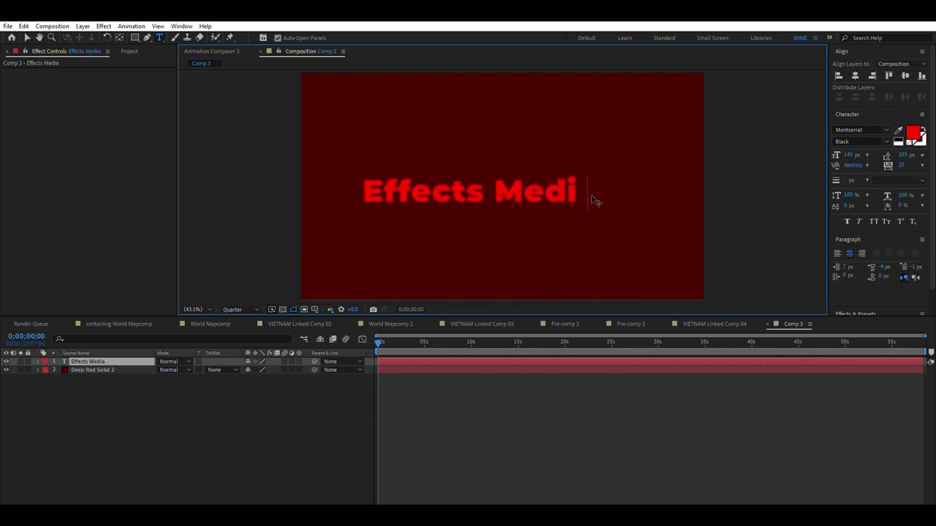
pyautogui.write('a')
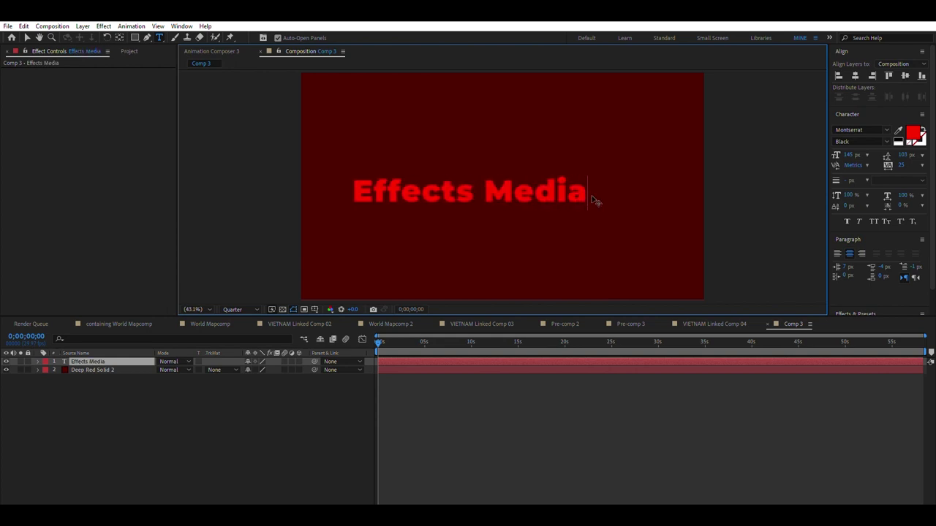
pyautogui.click(631, 393)
pyautogui.press('space')
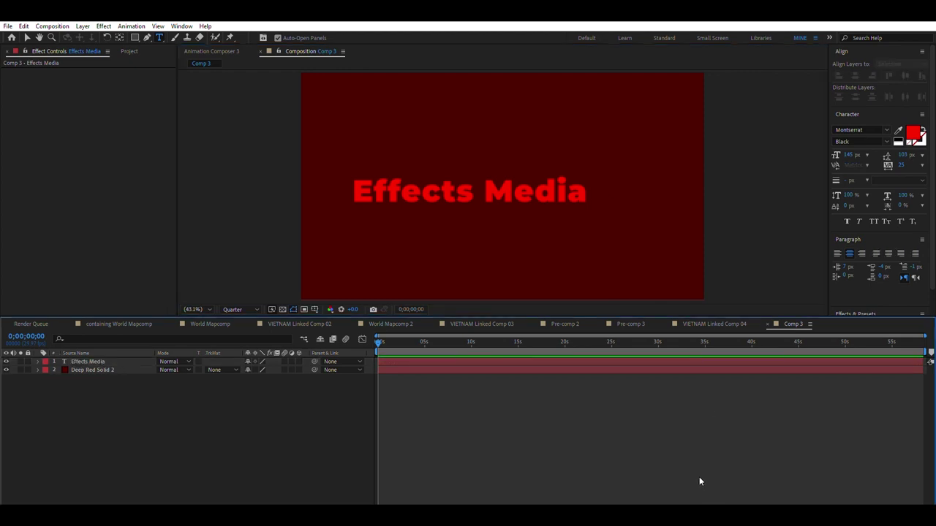
pyautogui.click(569, 356)
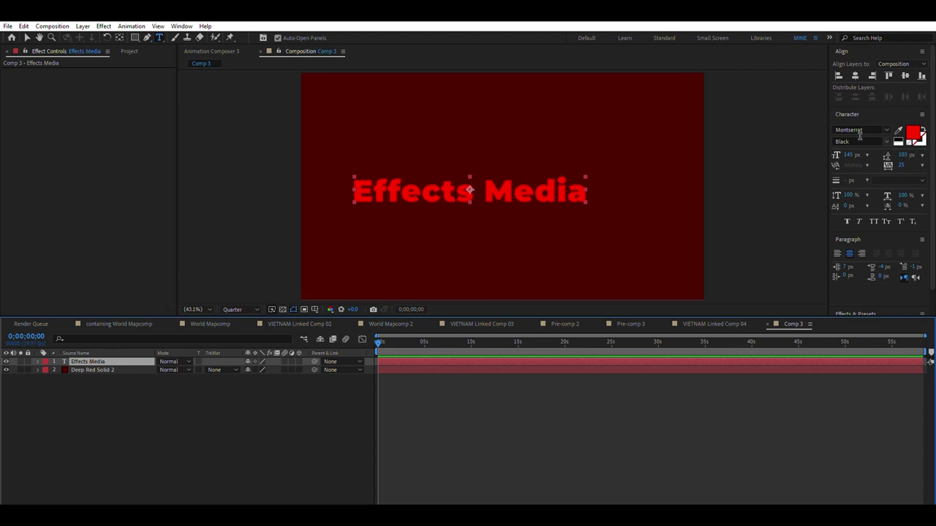
# - Centre the Effects Media text horizontally and vertically in the frame
pyautogui.scroll(-1, 914, 80)
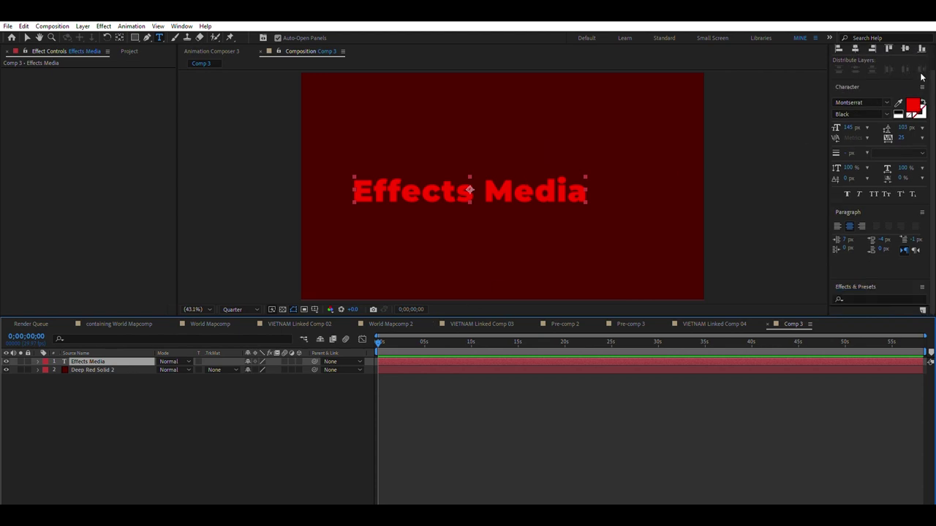
pyautogui.click(856, 48)
pyautogui.click(905, 47)
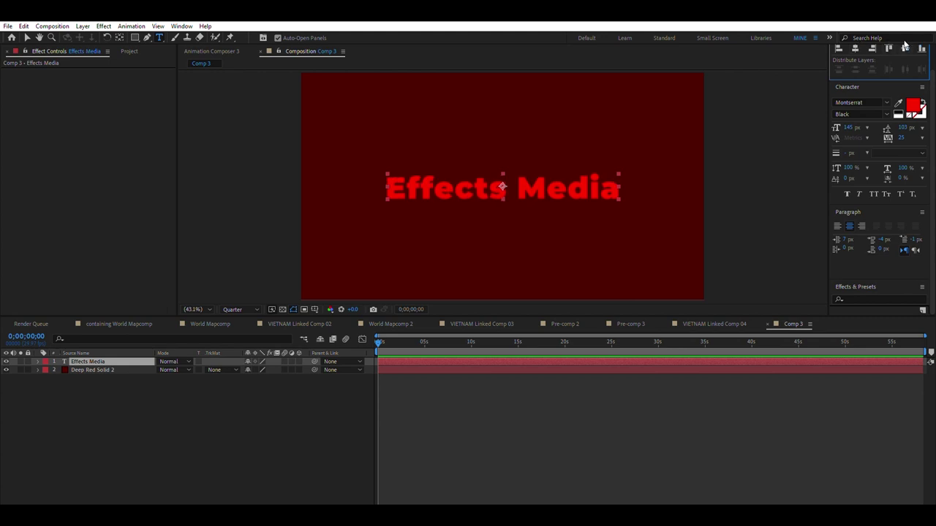
pyautogui.click(420, 400)
pyautogui.click(429, 361)
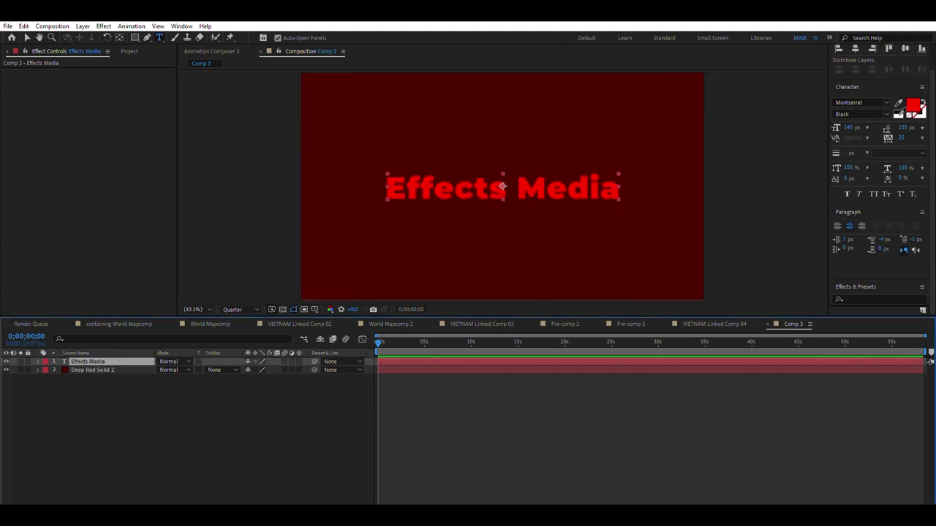
# - Make the text fill white and set the preview resolution to Full
pyautogui.click(899, 114)
pyautogui.click(232, 310)
pyautogui.click(238, 322)
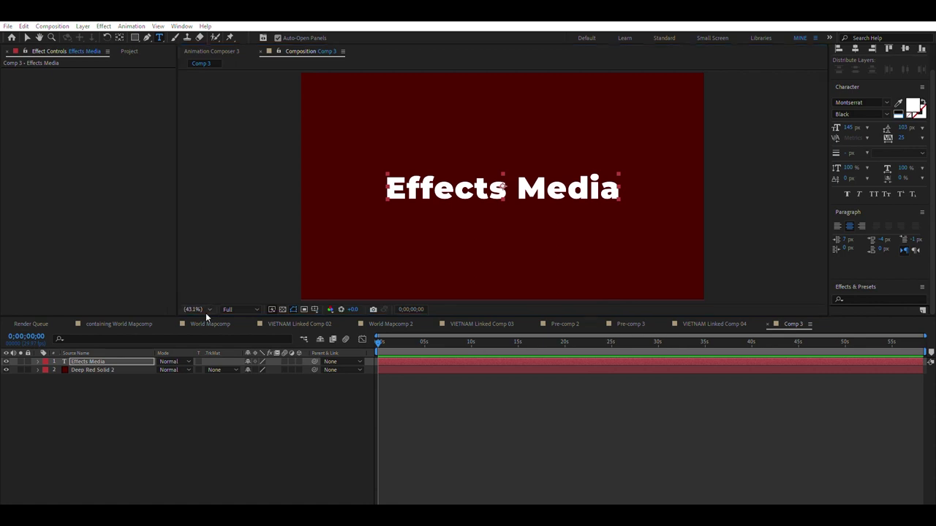
pyautogui.click(472, 372)
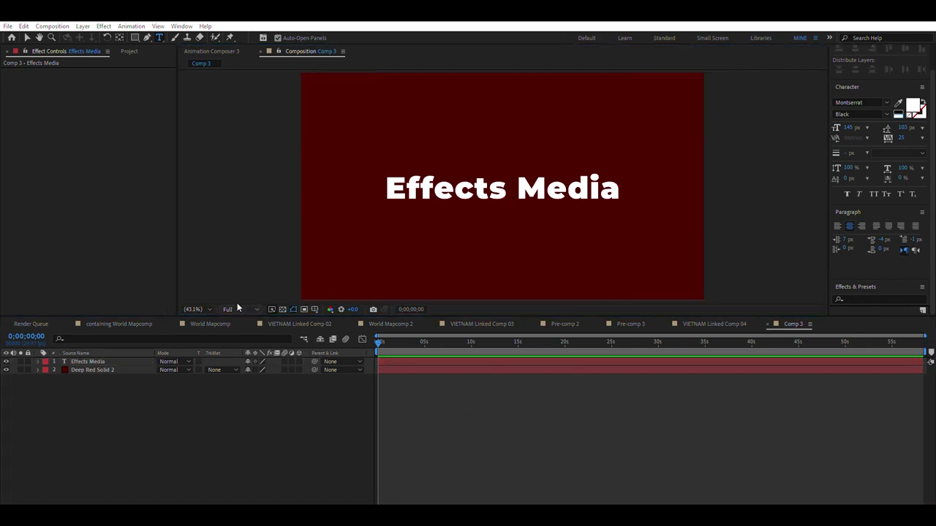
pyautogui.click(430, 360)
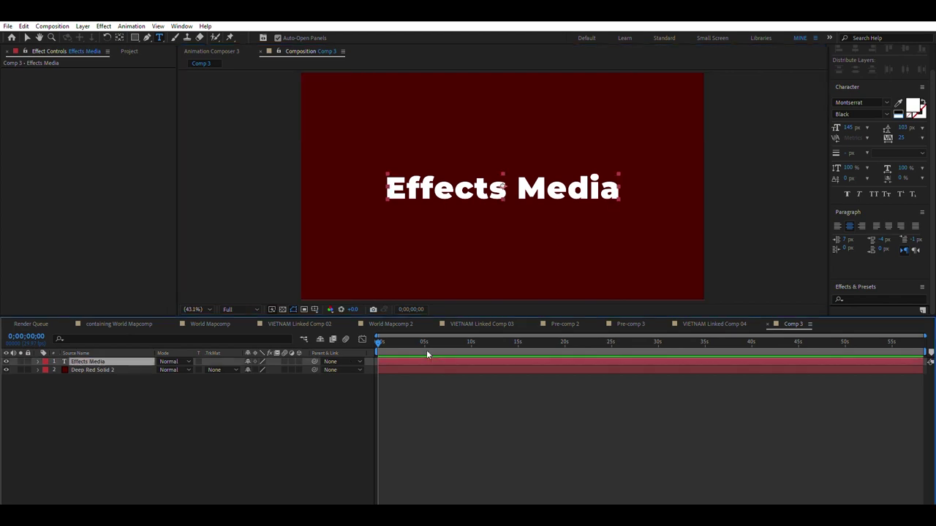
pyautogui.click(876, 299)
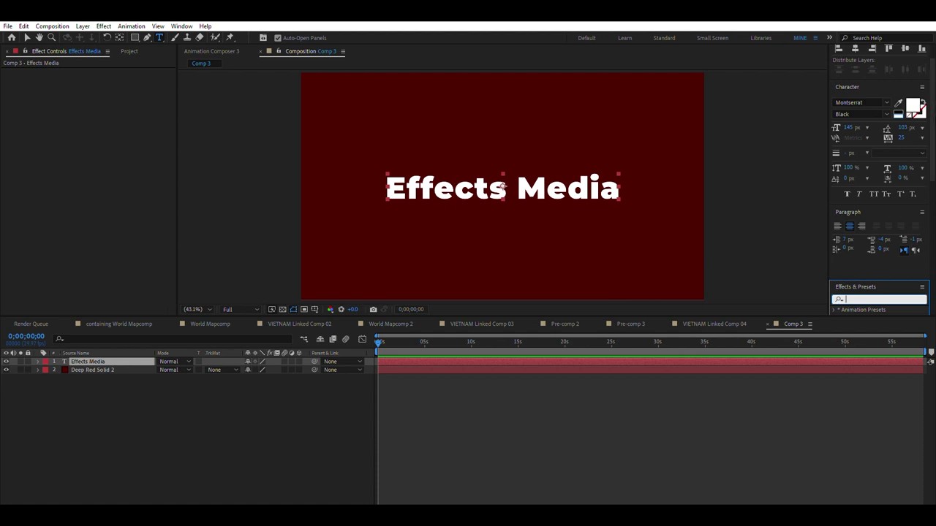
# - Search for 'deep' and apply Deep Glow to the Effects Media text layer
pyautogui.write('deep')
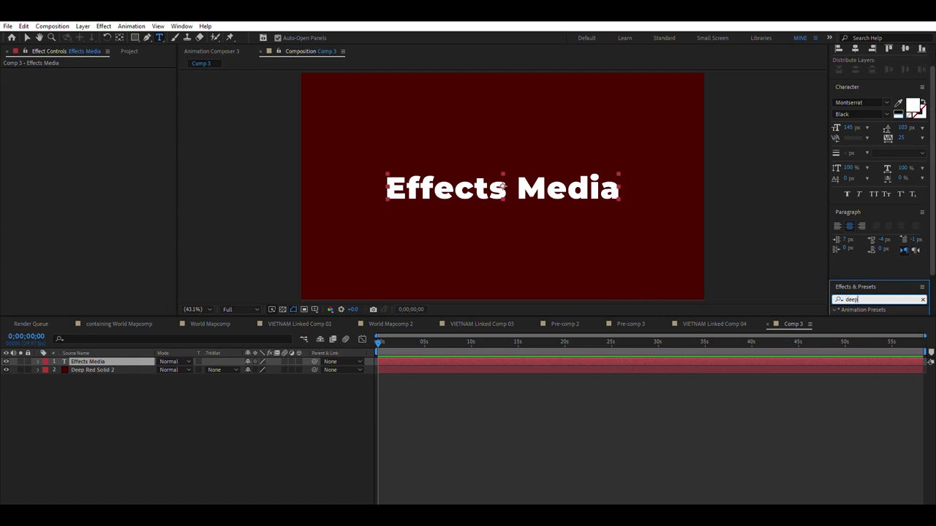
pyautogui.scroll(-3, 934, 140)
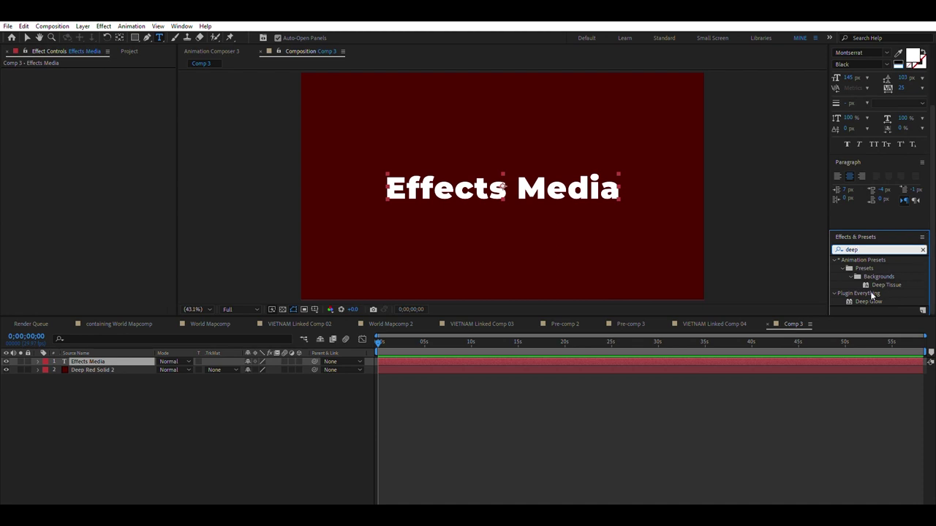
pyautogui.moveTo(871, 300); pyautogui.dragTo(875, 294)
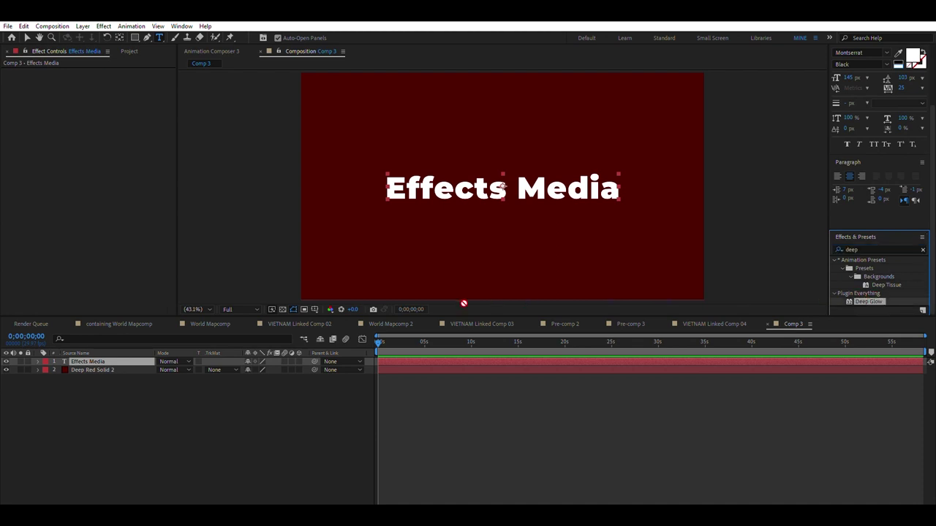
pyautogui.moveTo(875, 293); pyautogui.dragTo(130, 362)
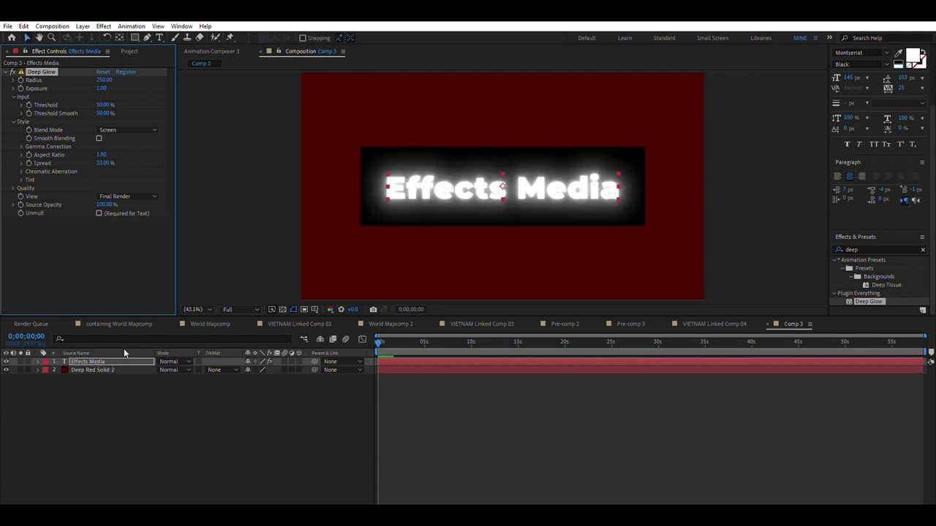
pyautogui.click(157, 397)
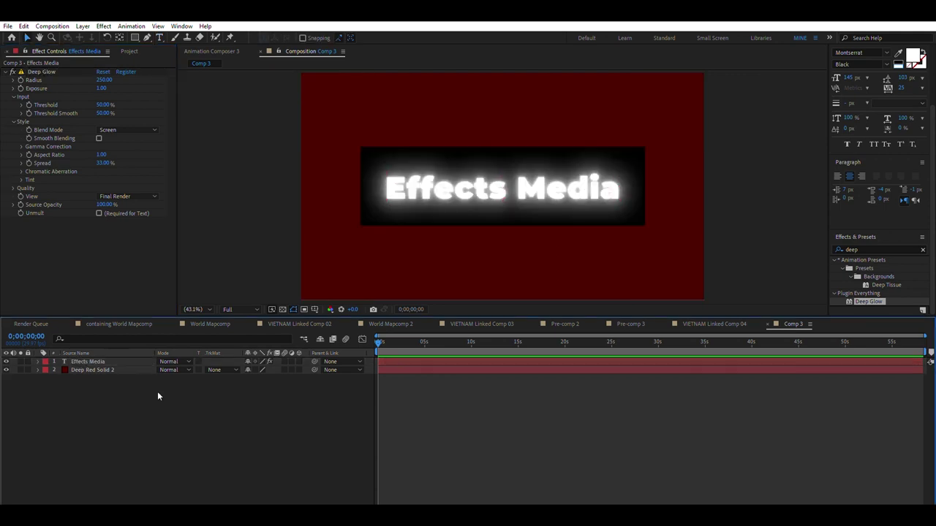
pyautogui.click(117, 361)
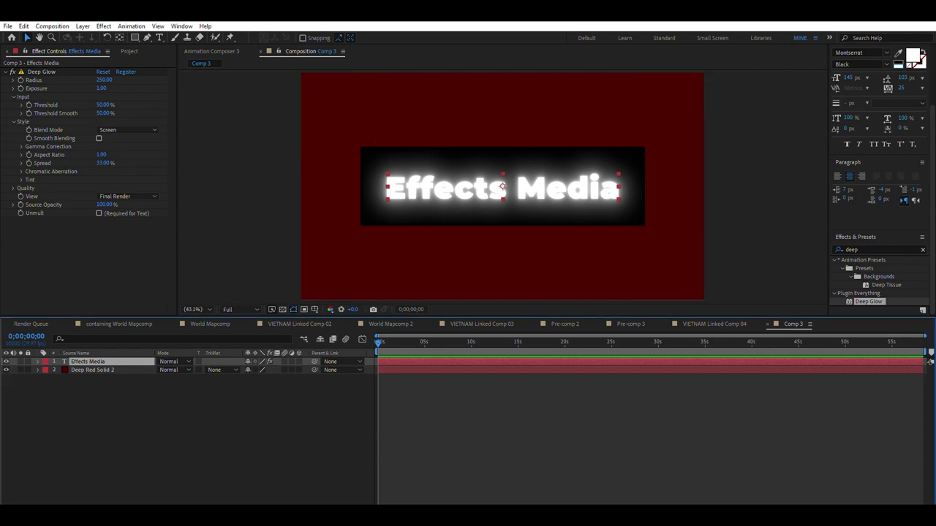
pyautogui.click(498, 413)
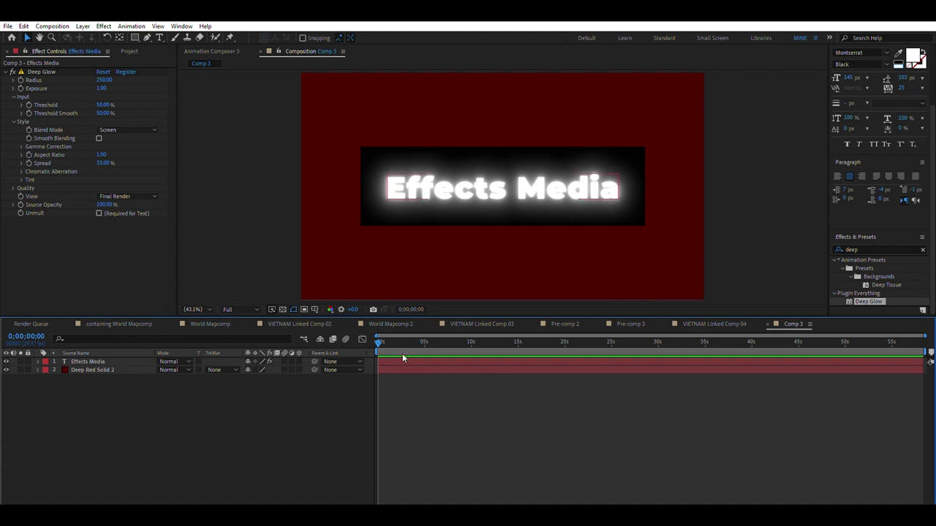
pyautogui.click(570, 189)
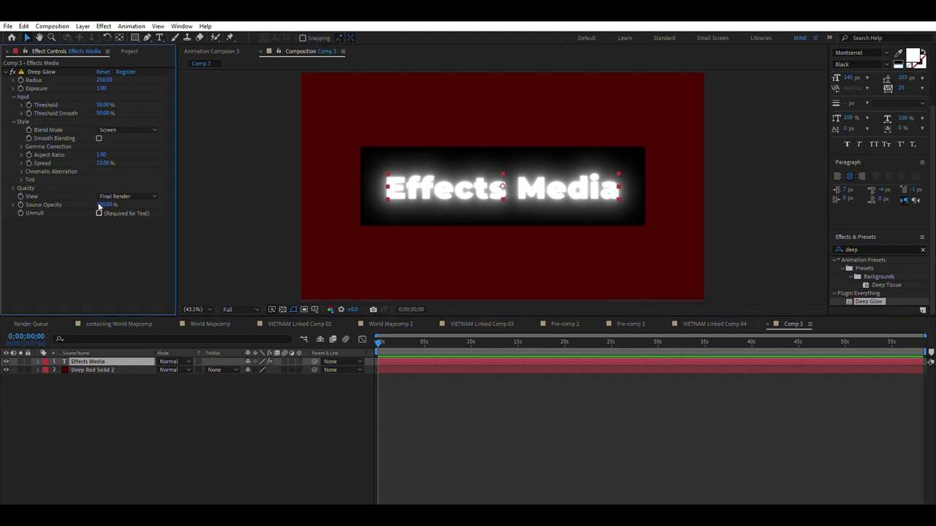
# - Enable Deep Glow's Unmult and Smooth Blending and lower Exposure to 0.63
pyautogui.click(99, 212)
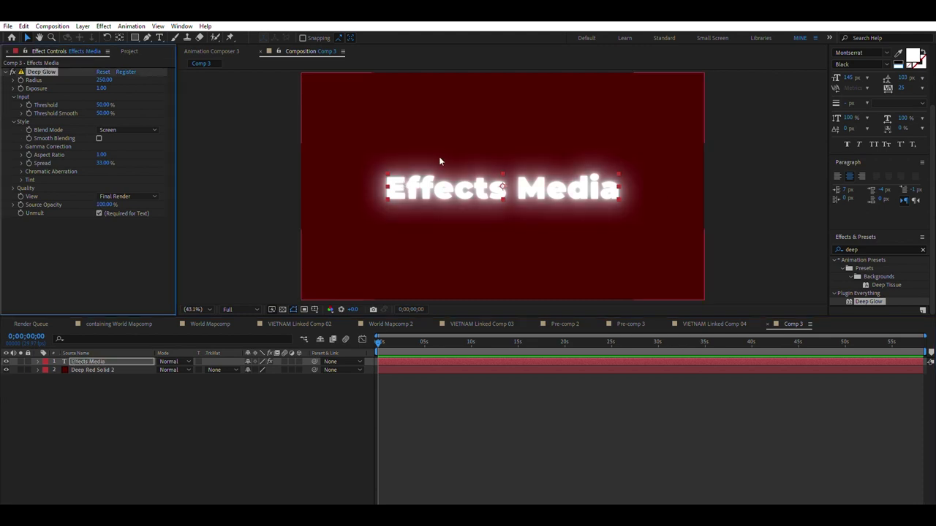
pyautogui.click(98, 138)
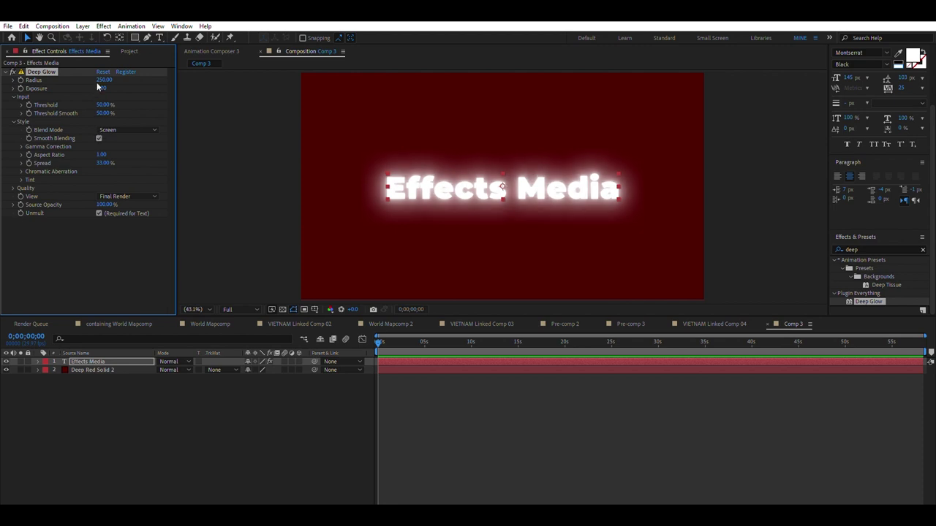
pyautogui.moveTo(104, 86); pyautogui.dragTo(81, 83)
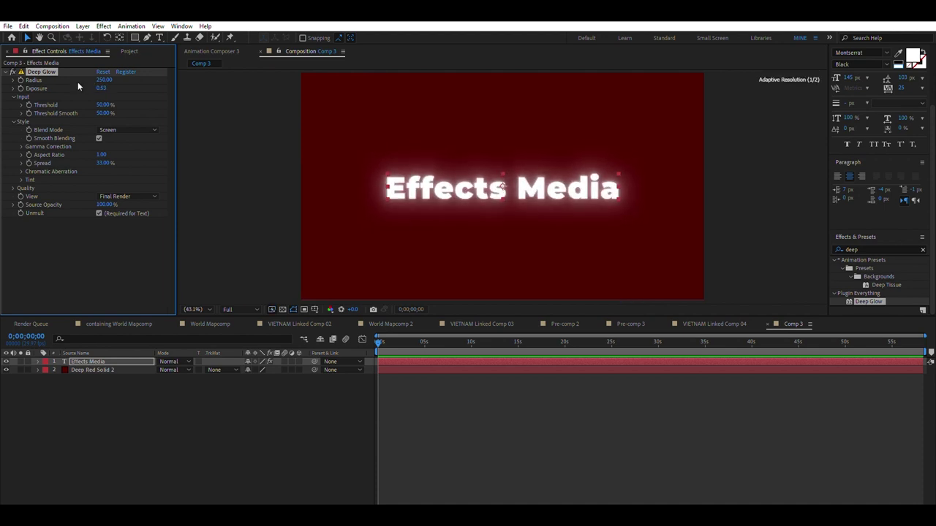
pyautogui.click(458, 166)
pyautogui.scroll(2, 534, 197)
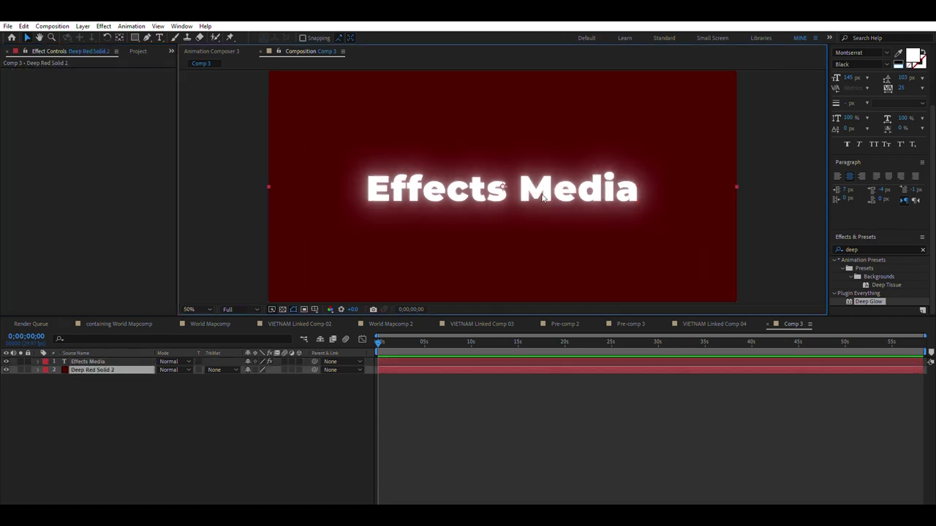
pyautogui.scroll(3, 431, 162)
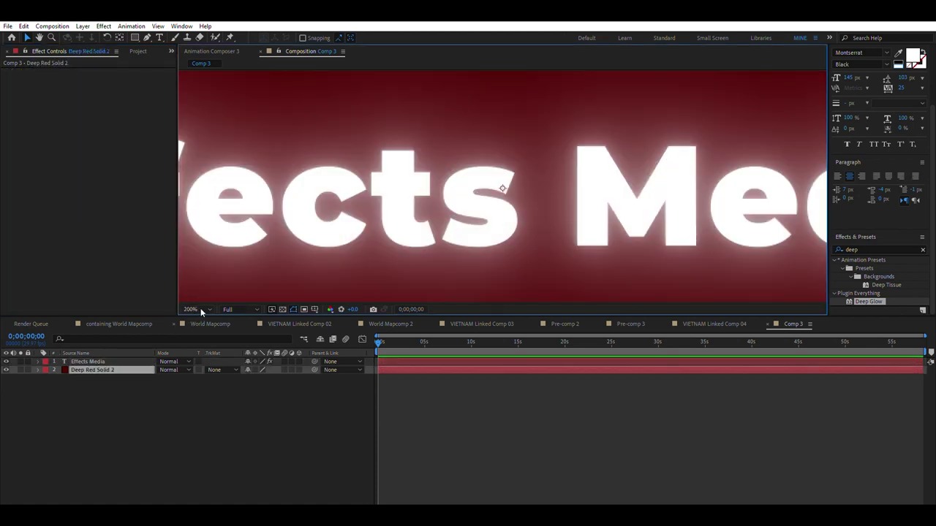
pyautogui.hotkey('shift', '/')
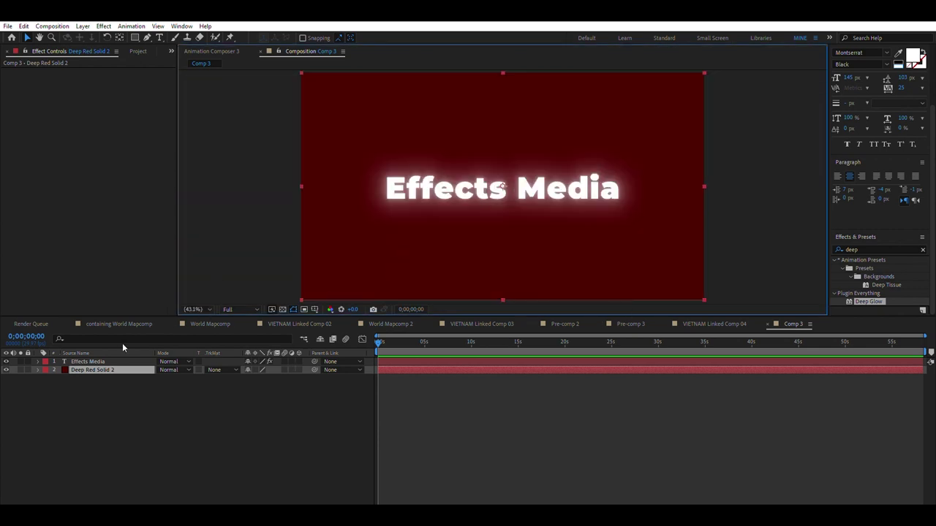
pyautogui.click(115, 361)
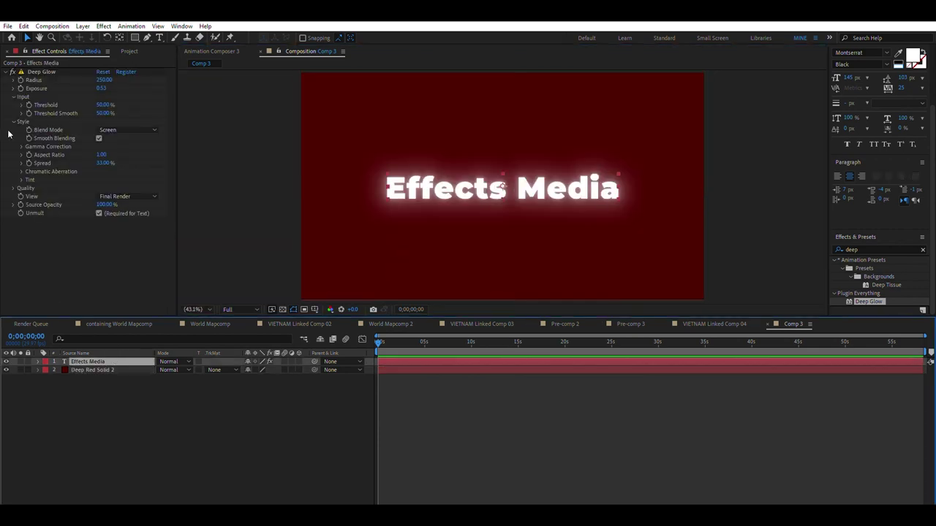
pyautogui.click(29, 71)
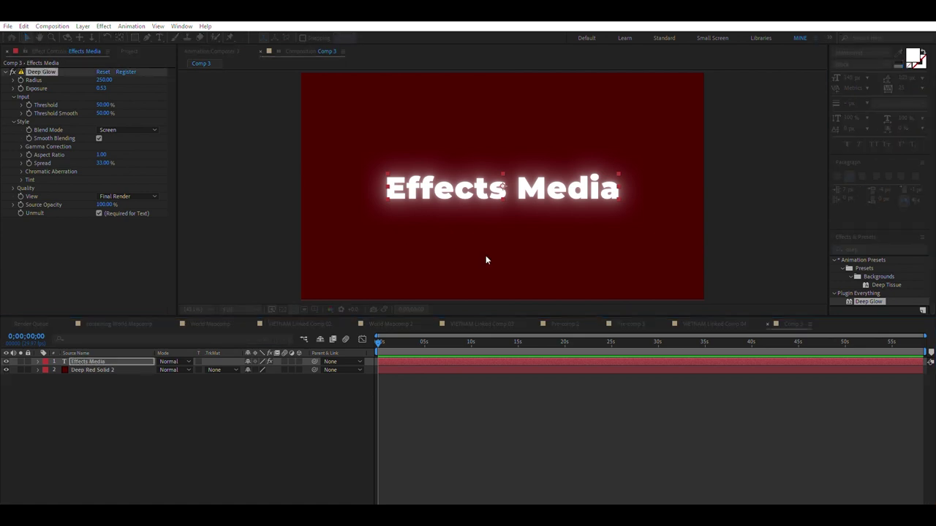
pyautogui.click(461, 384)
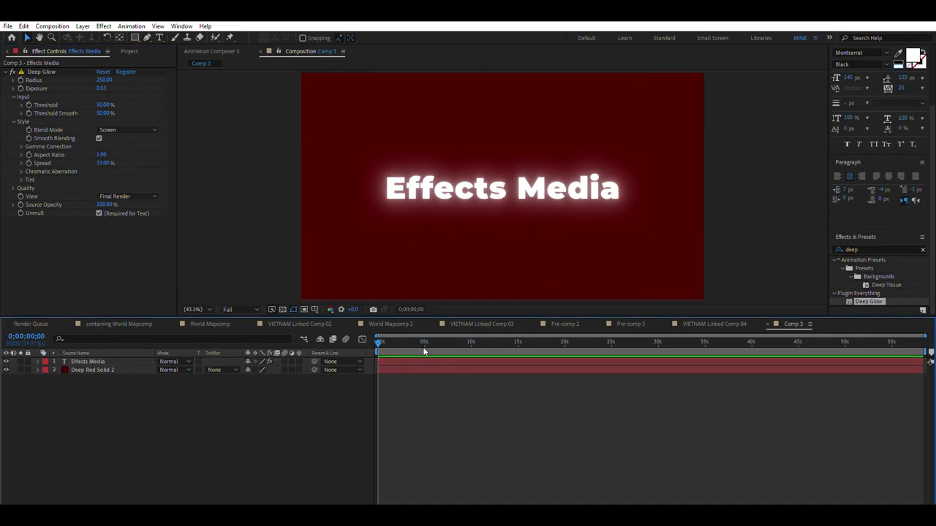
pyautogui.click(439, 358)
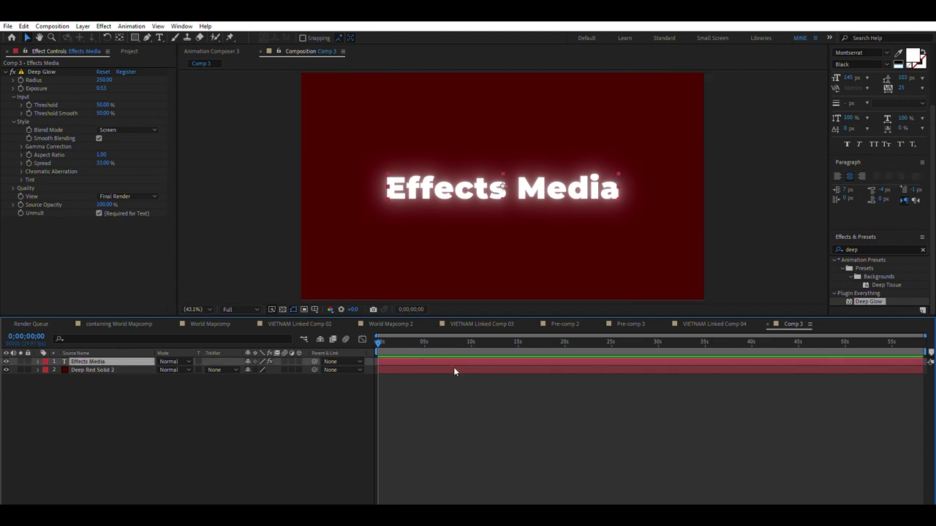
pyautogui.press('F2')
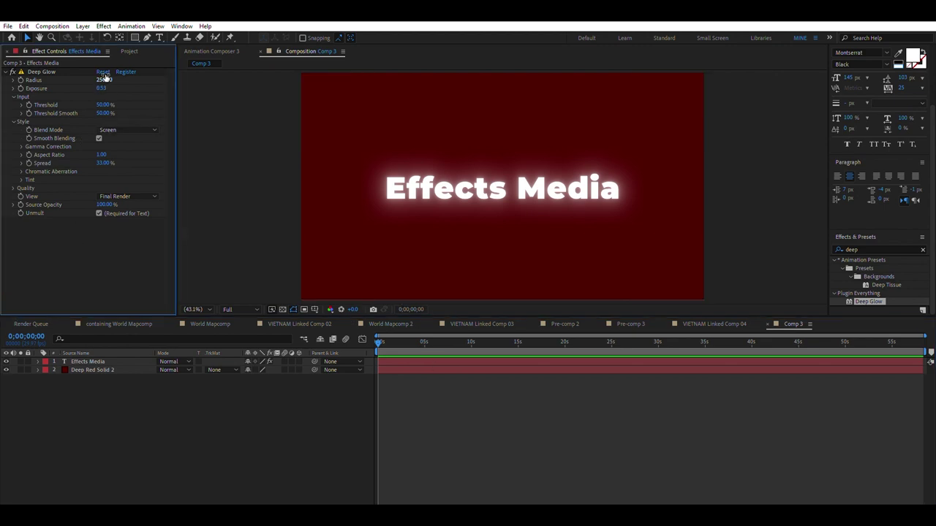
# - Raise the Deep Glow Radius from 250 to 312 on the Effects Media layer
pyautogui.moveTo(103, 79); pyautogui.dragTo(121, 78)
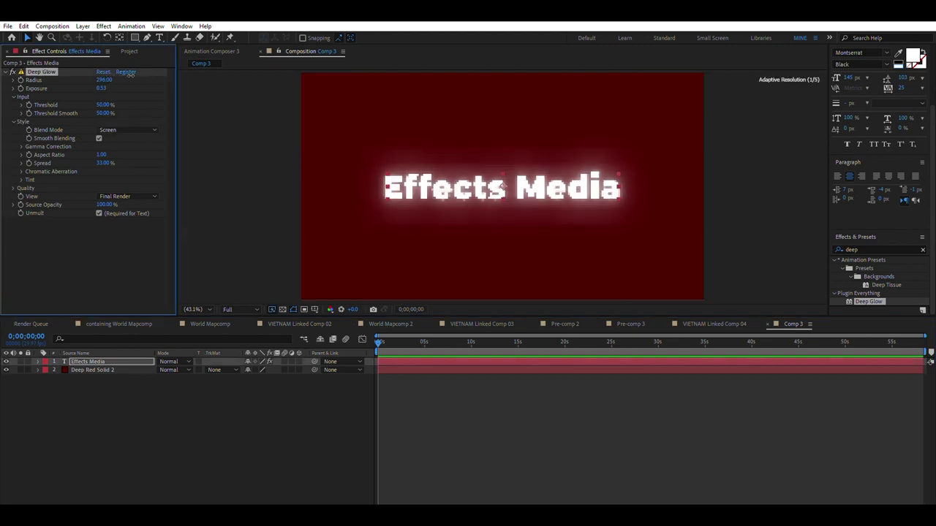
pyautogui.moveTo(123, 76); pyautogui.dragTo(140, 76)
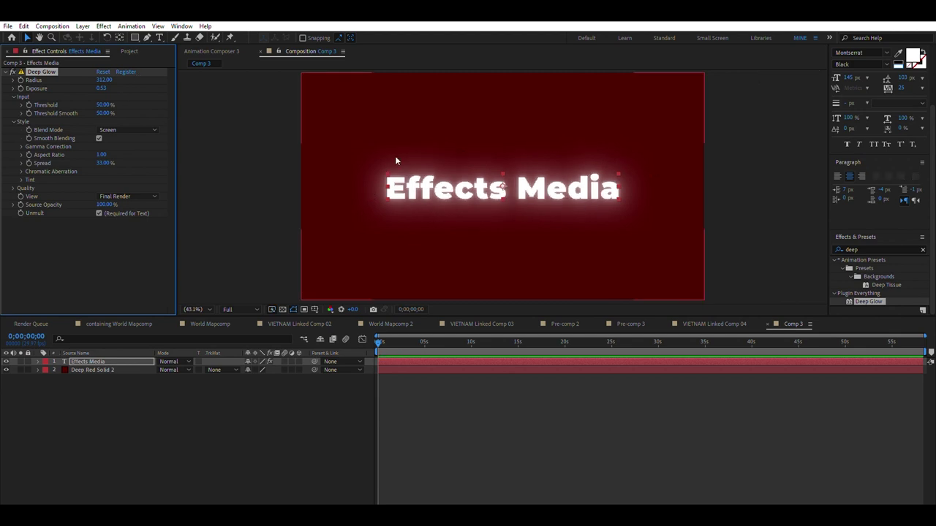
pyautogui.click(255, 409)
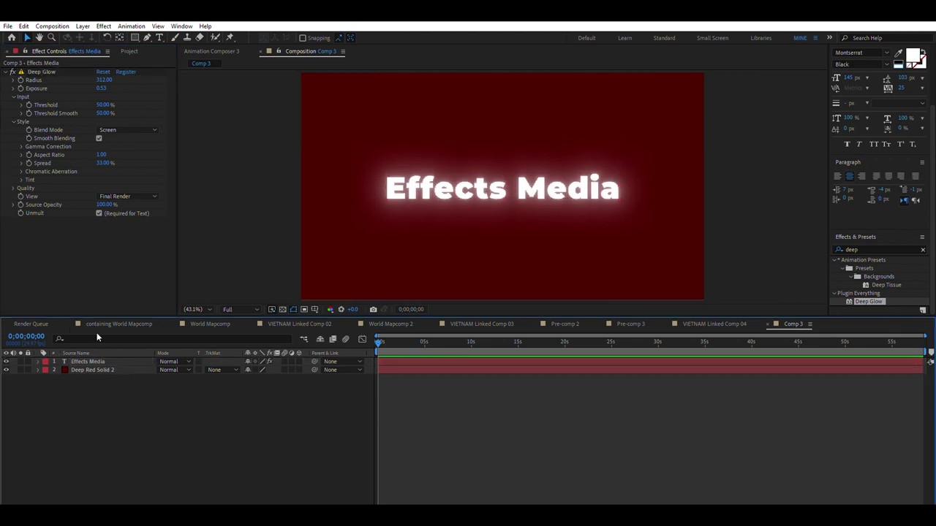
pyautogui.click(96, 362)
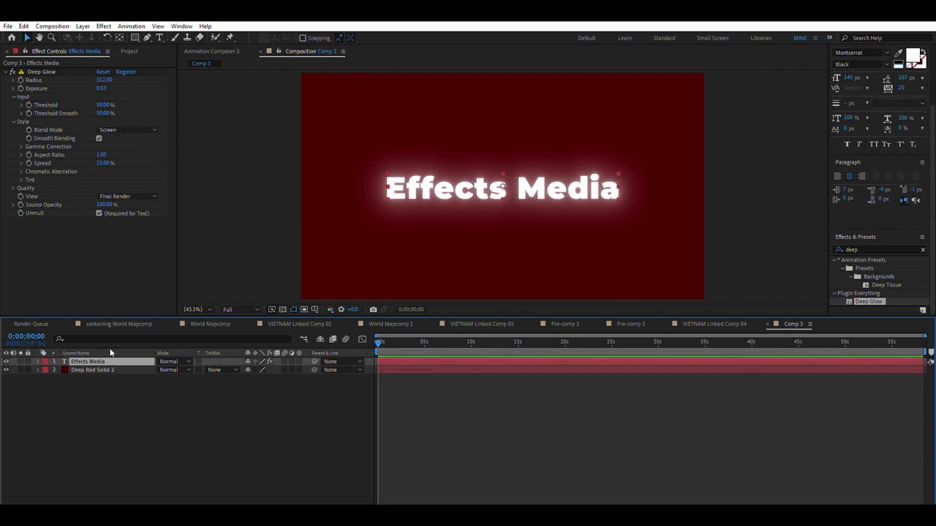
pyautogui.click(106, 380)
pyautogui.click(97, 361)
# - Apply a Drop Shadow effect to the Effects Media text and raise its opacity
pyautogui.doubleClick(878, 249)
pyautogui.write('d')
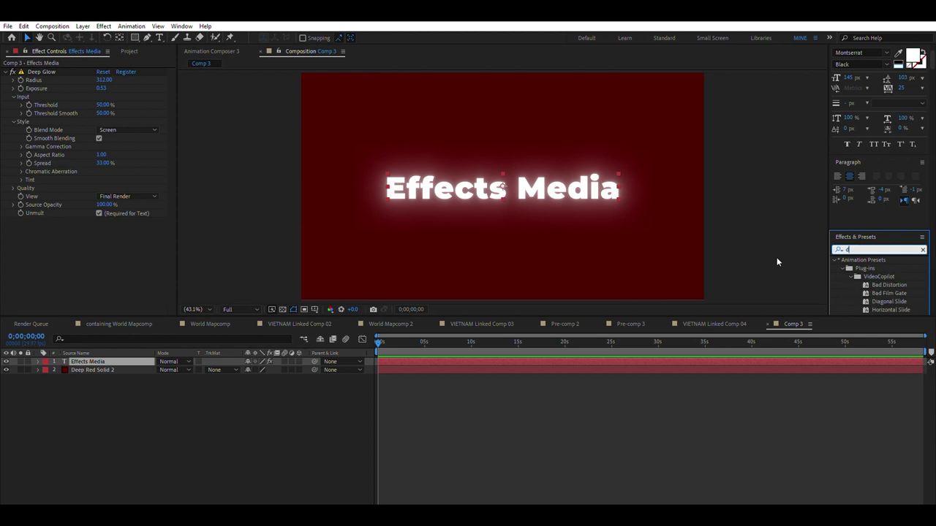
pyautogui.write('rop shadow')
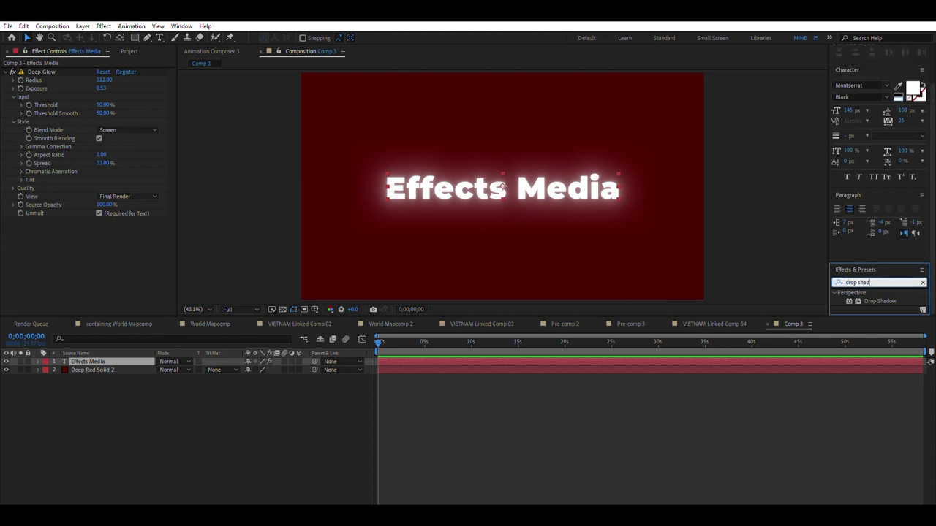
pyautogui.moveTo(880, 300)
pyautogui.mouseDown()
pyautogui.moveTo(124, 346)
pyautogui.moveTo(102, 361)
pyautogui.mouseUp()
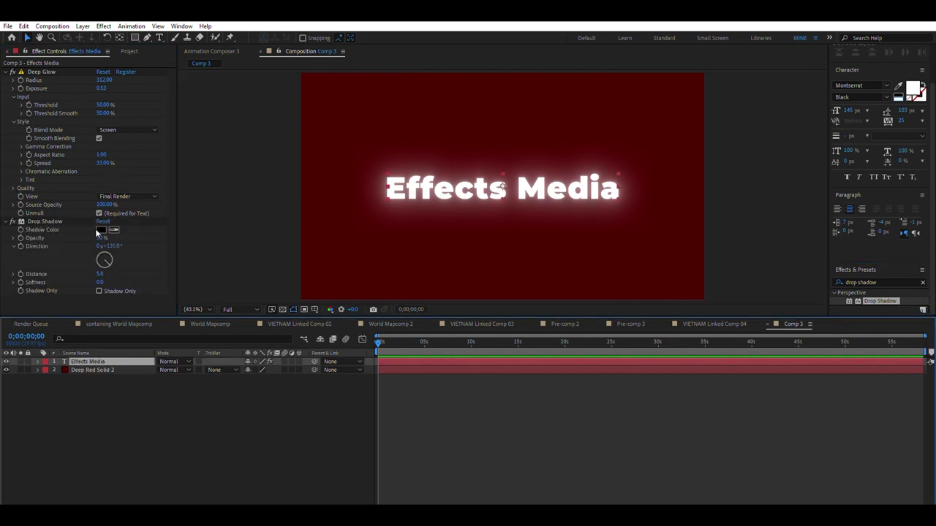
pyautogui.moveTo(103, 241); pyautogui.dragTo(156, 230)
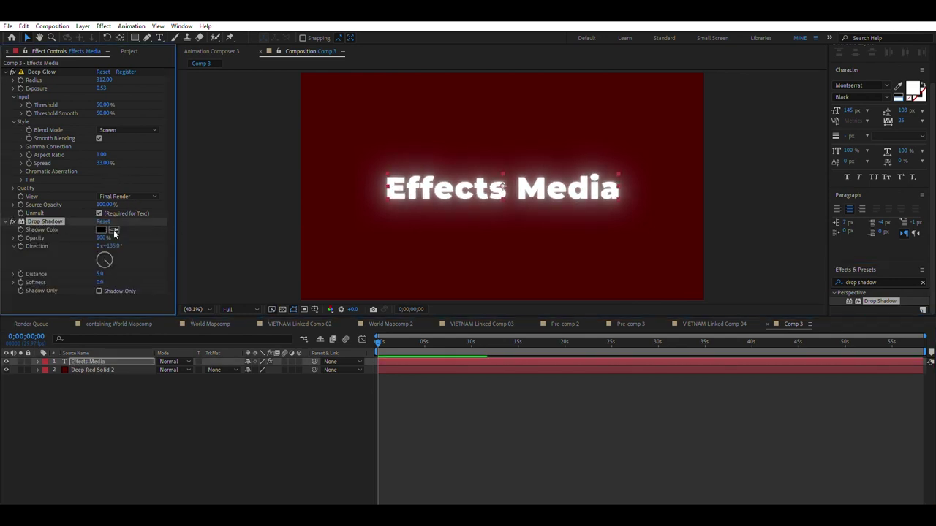
# - Set the drop shadow Distance to 15 and Softness to 13
pyautogui.click(102, 273)
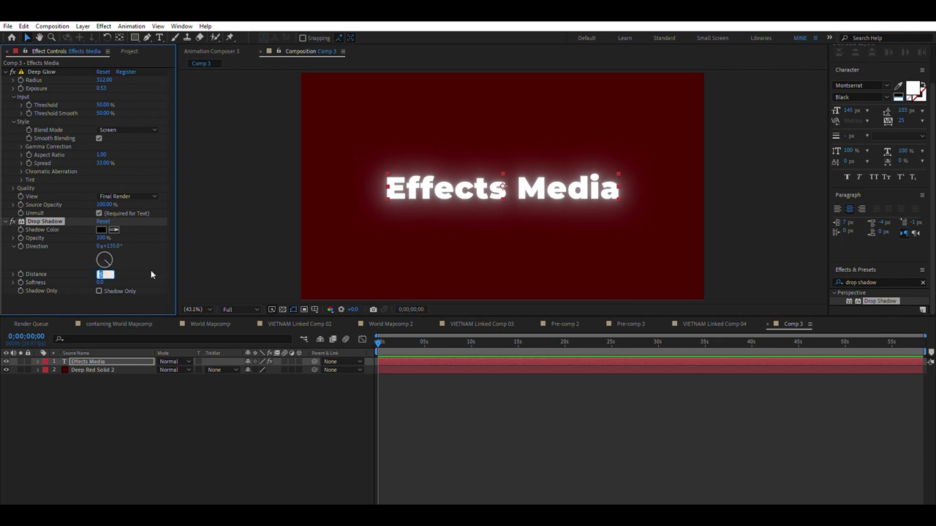
pyautogui.write('15')
pyautogui.click(166, 269)
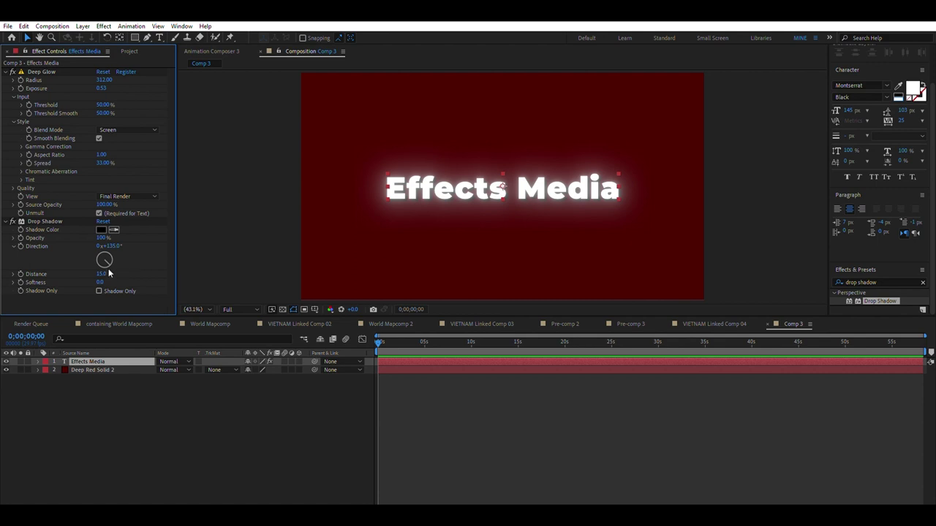
pyautogui.moveTo(100, 282); pyautogui.dragTo(114, 273)
pyautogui.click(254, 290)
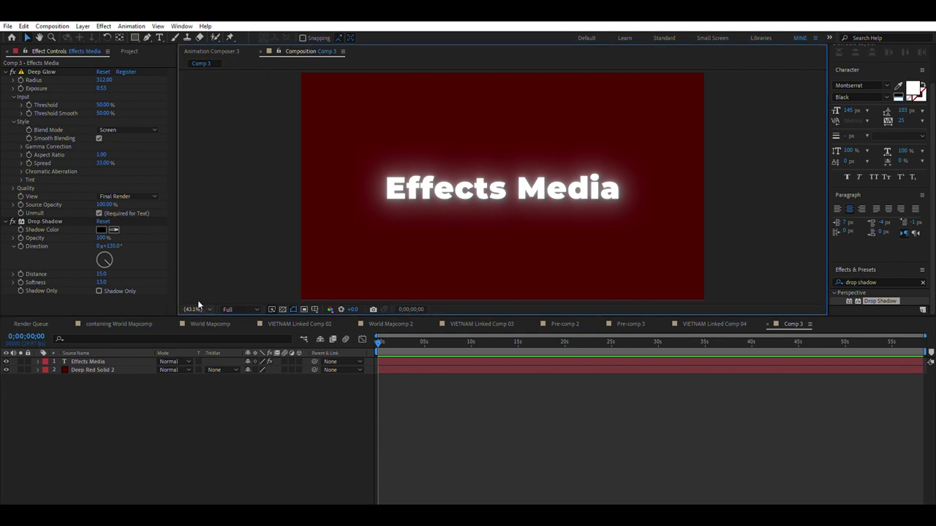
pyautogui.click(531, 176)
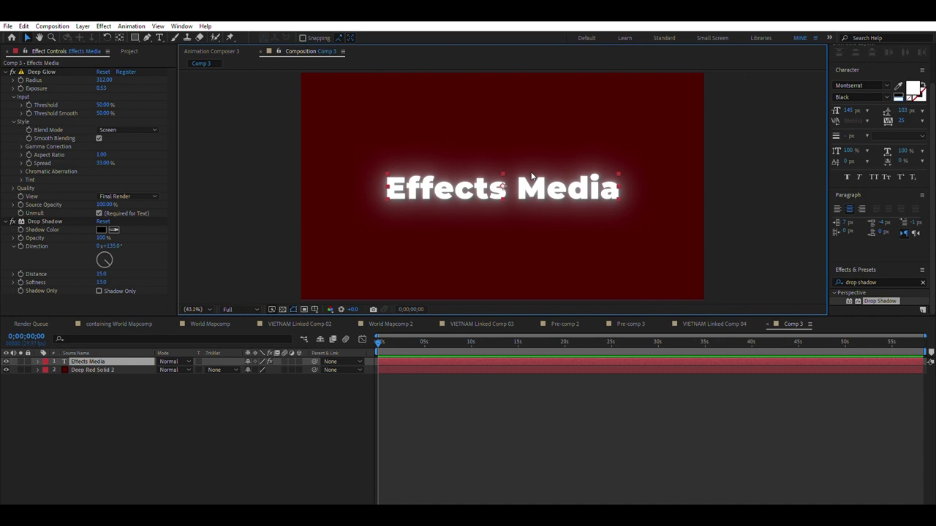
pyautogui.click(549, 200)
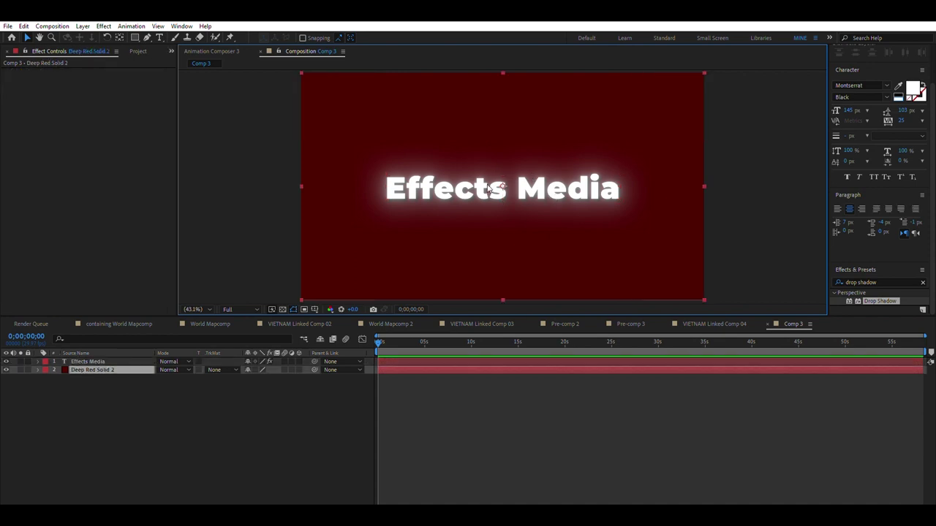
pyautogui.click(589, 376)
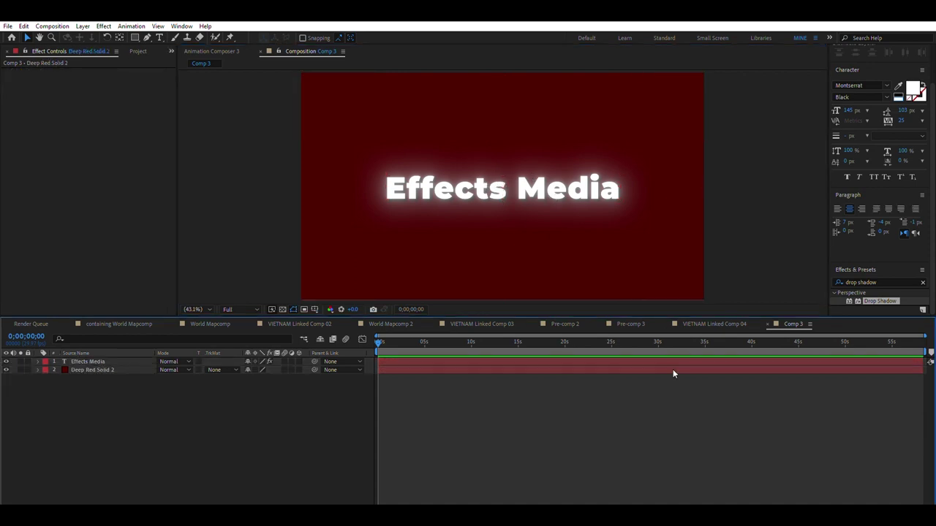
pyautogui.moveTo(442, 345); pyautogui.dragTo(378, 342)
pyautogui.click(714, 324)
pyautogui.moveTo(522, 341); pyautogui.dragTo(596, 341)
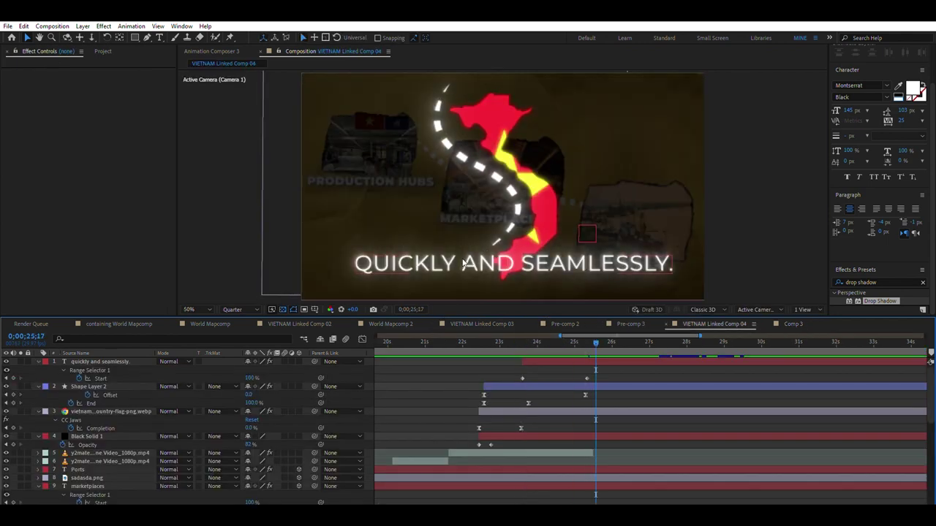
pyautogui.scroll(1, 431, 218)
pyautogui.moveTo(432, 218); pyautogui.dragTo(391, 154)
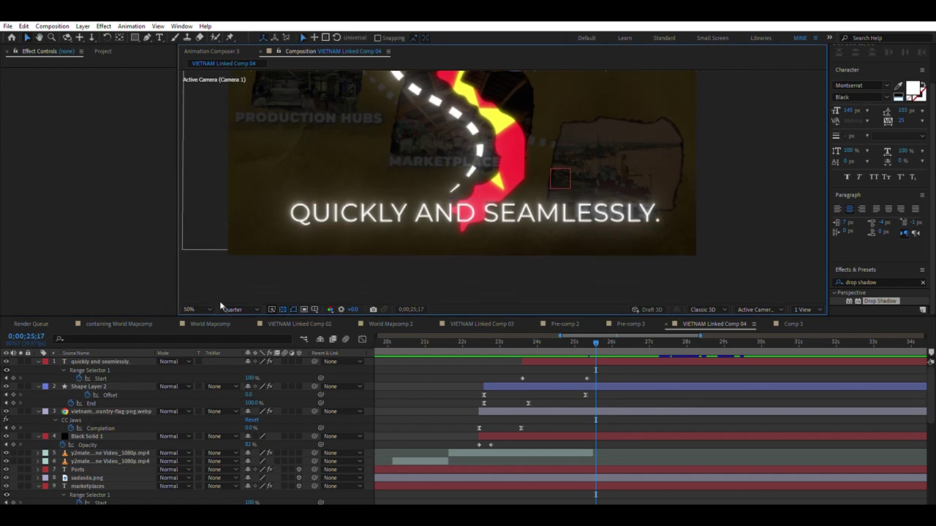
pyautogui.click(232, 309)
pyautogui.click(241, 332)
pyautogui.click(393, 210)
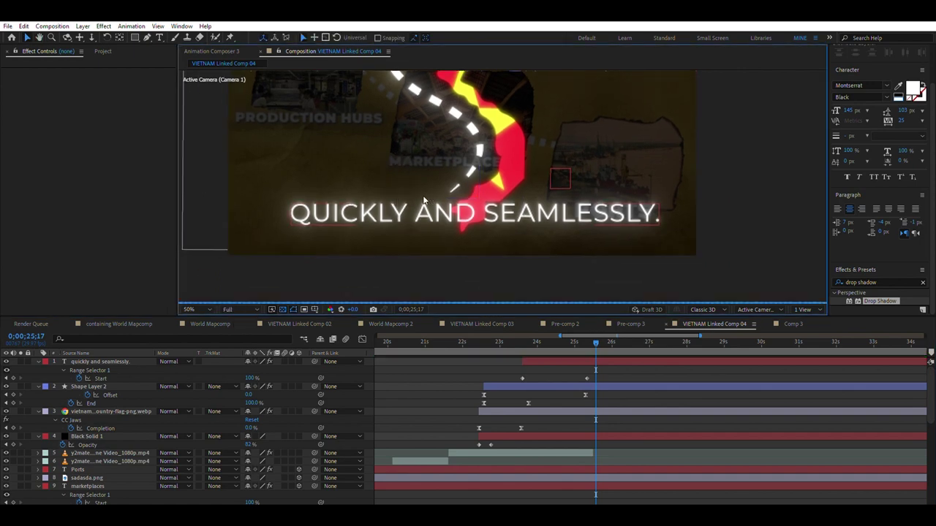
pyautogui.click(360, 207)
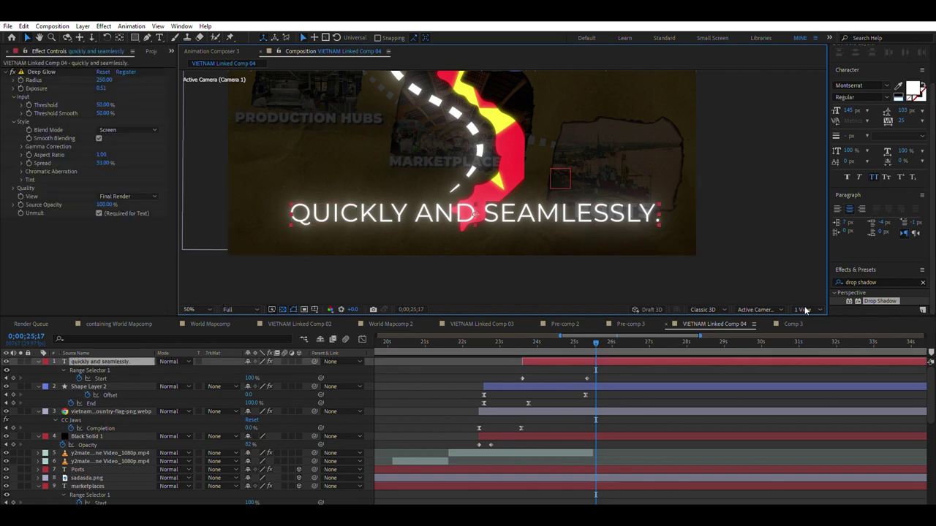
pyautogui.click(790, 323)
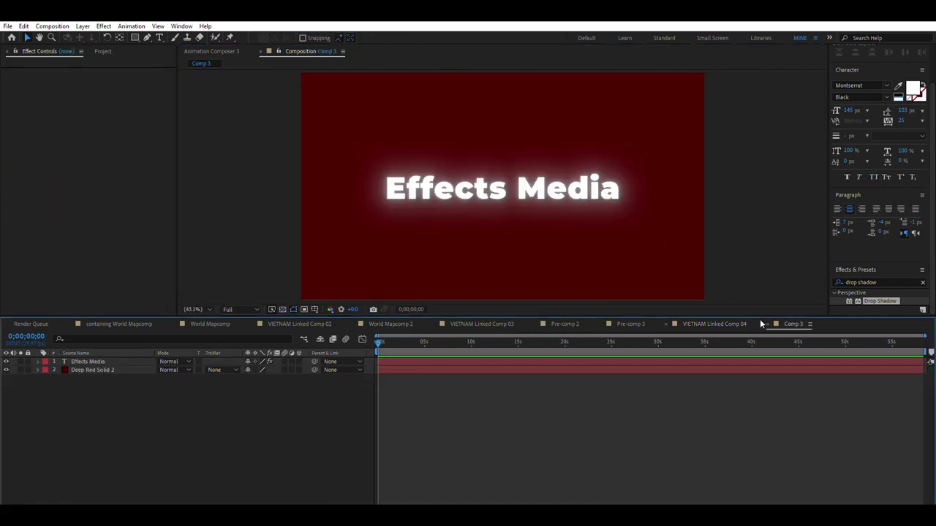
pyautogui.click(459, 353)
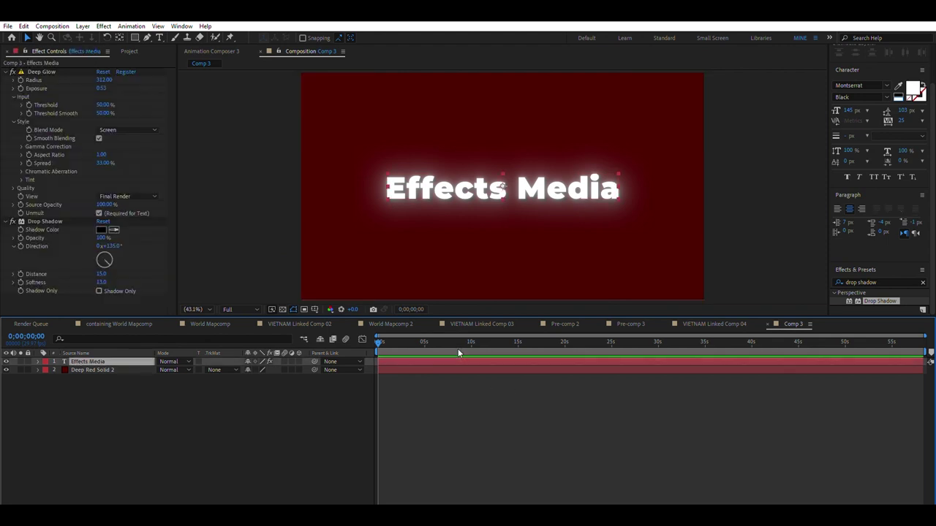